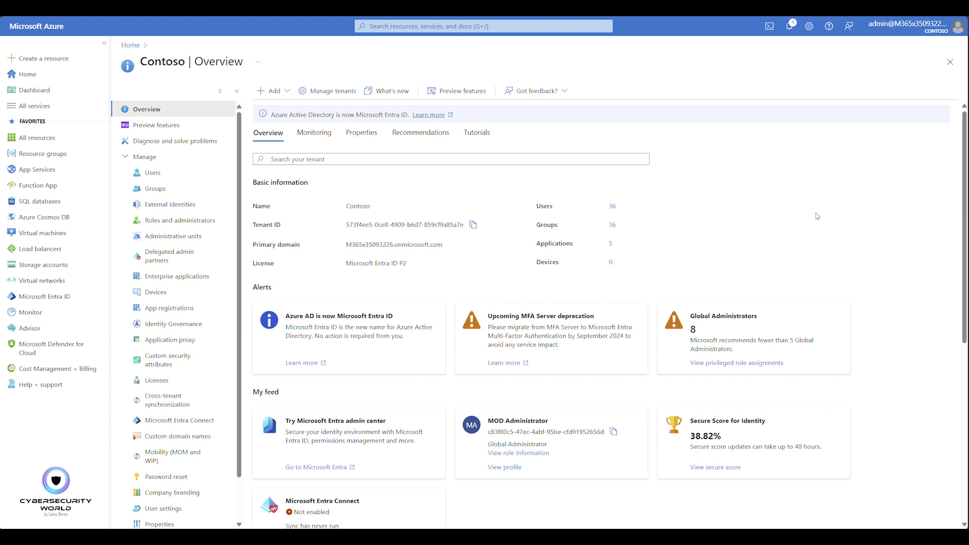
# - Open the Temporary Access Pass settings from the tenant's Security authentication method policies
pyautogui.scroll(-1, 183, 352)
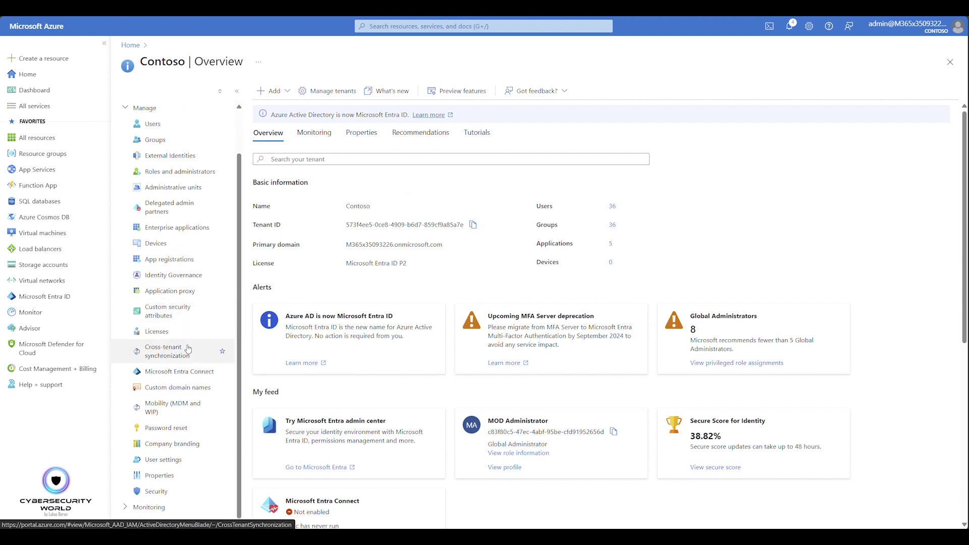
pyautogui.scroll(1, 184, 273)
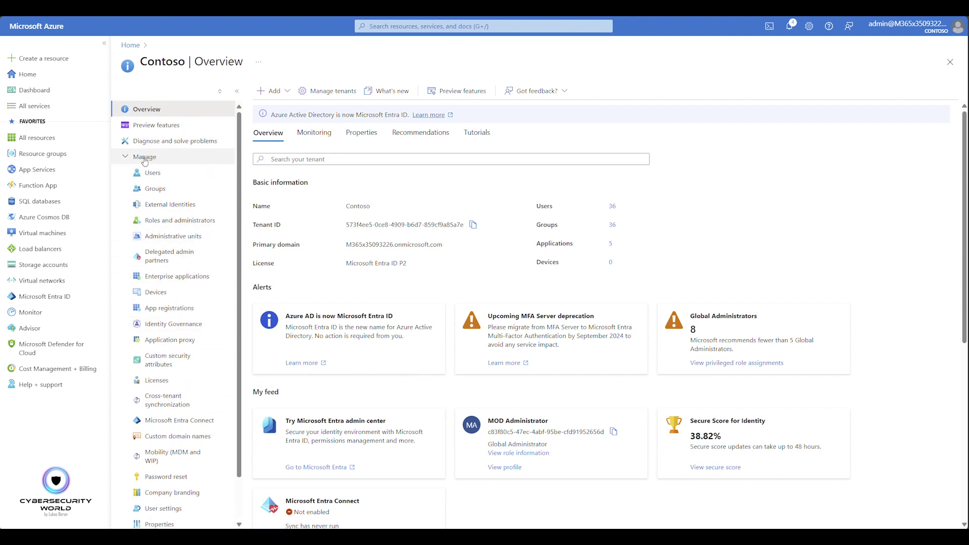
pyautogui.scroll(-1, 145, 167)
pyautogui.click(149, 496)
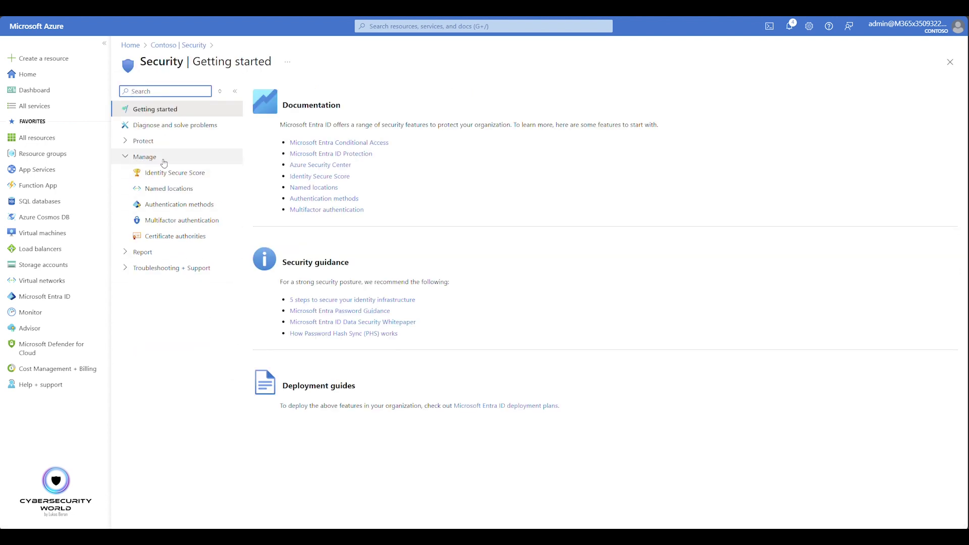
pyautogui.click(173, 204)
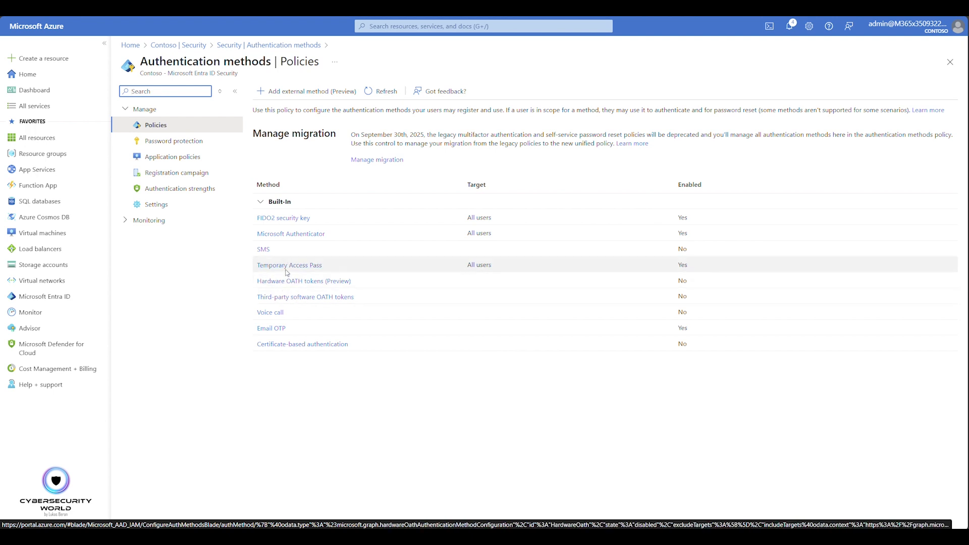
pyautogui.click(289, 267)
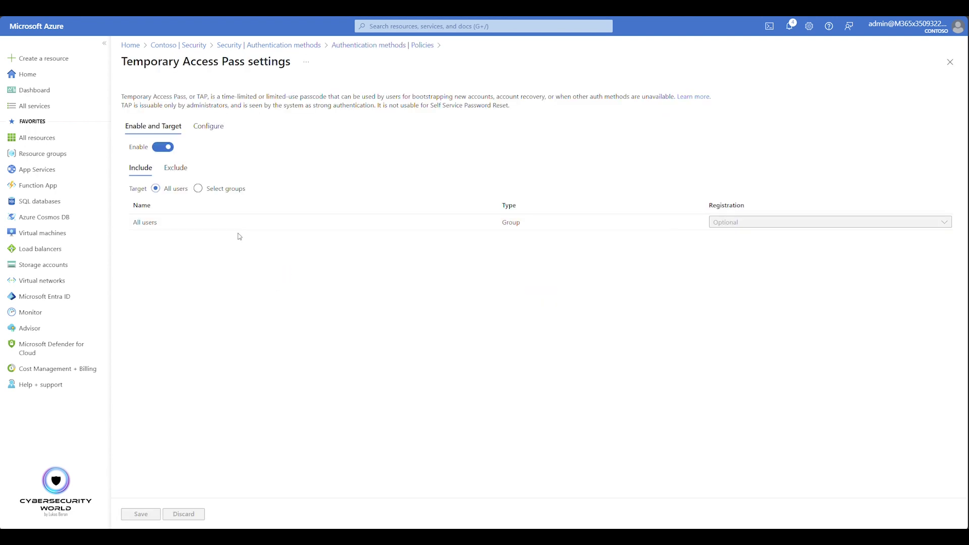
# - Review the general configuration of the Temporary Access Pass, including its lifetimes, one-time use and length
pyautogui.click(209, 127)
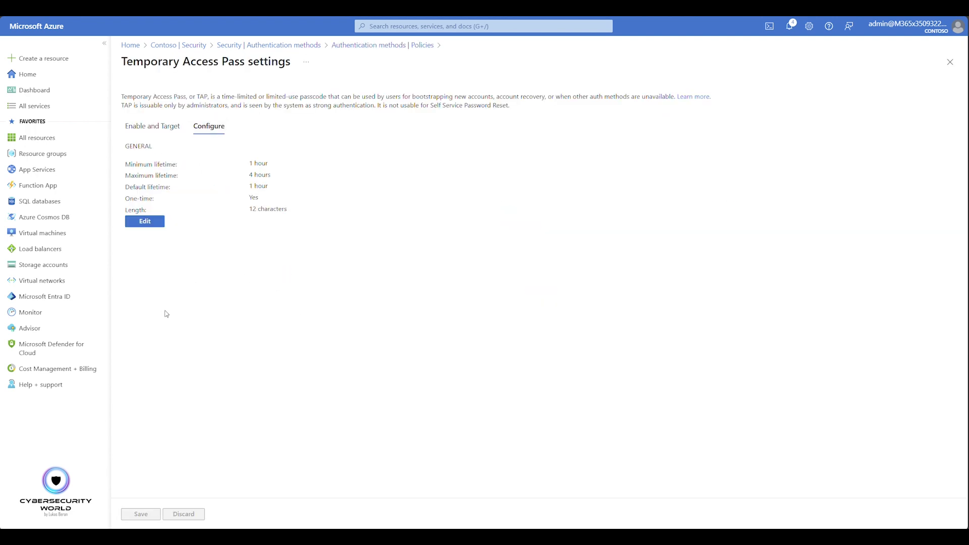
pyautogui.moveTo(125, 165); pyautogui.dragTo(180, 178)
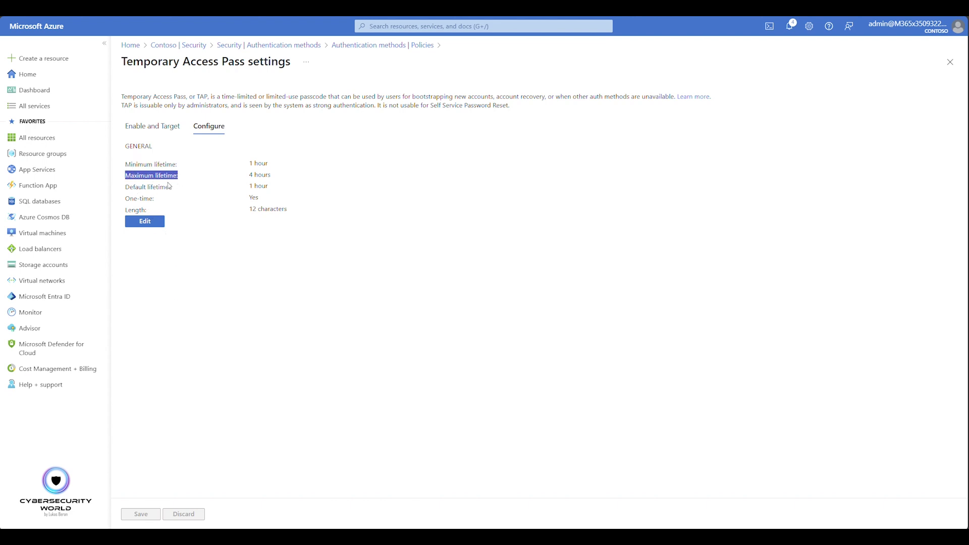
pyautogui.moveTo(126, 188); pyautogui.dragTo(158, 203)
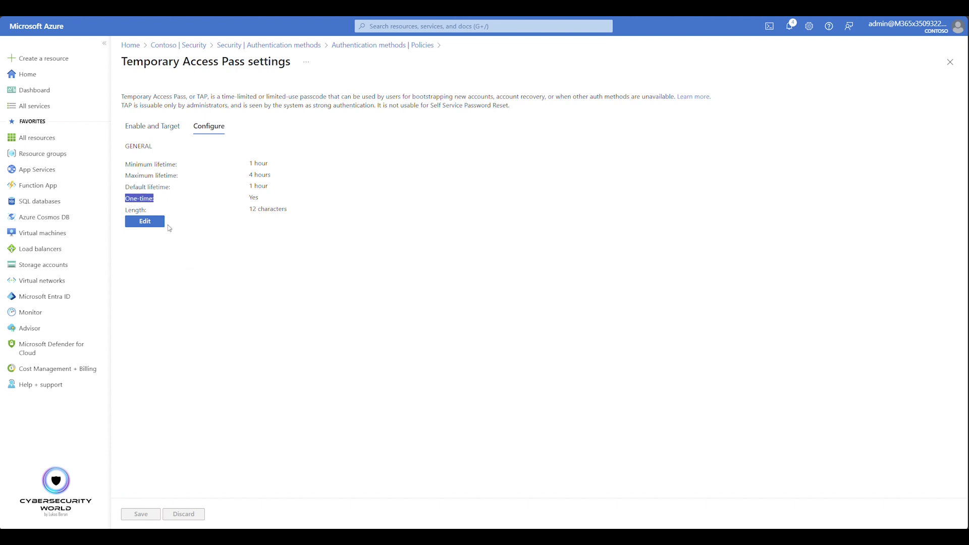
pyautogui.moveTo(122, 209); pyautogui.dragTo(151, 208)
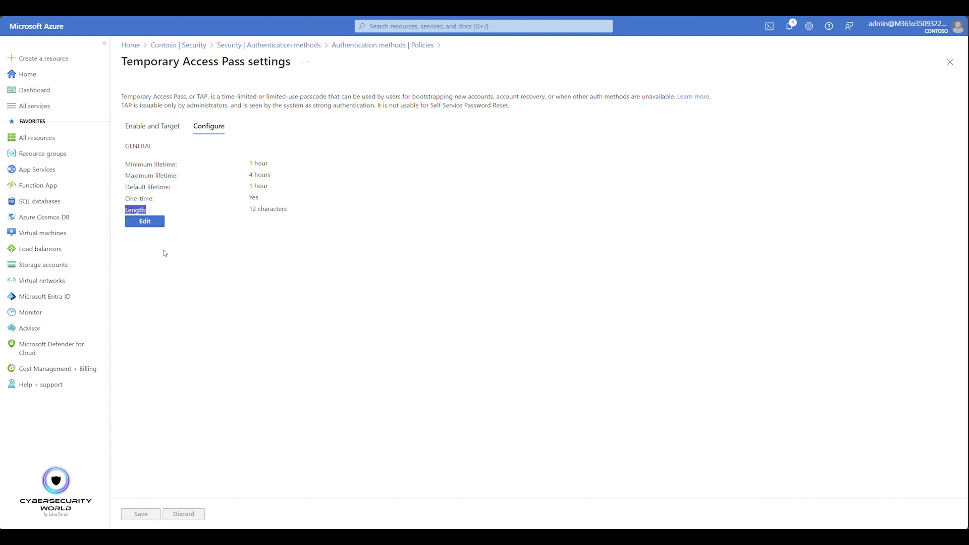
# - Edit the Temporary Access Pass configuration and set Require one-time use to No
pyautogui.click(154, 225)
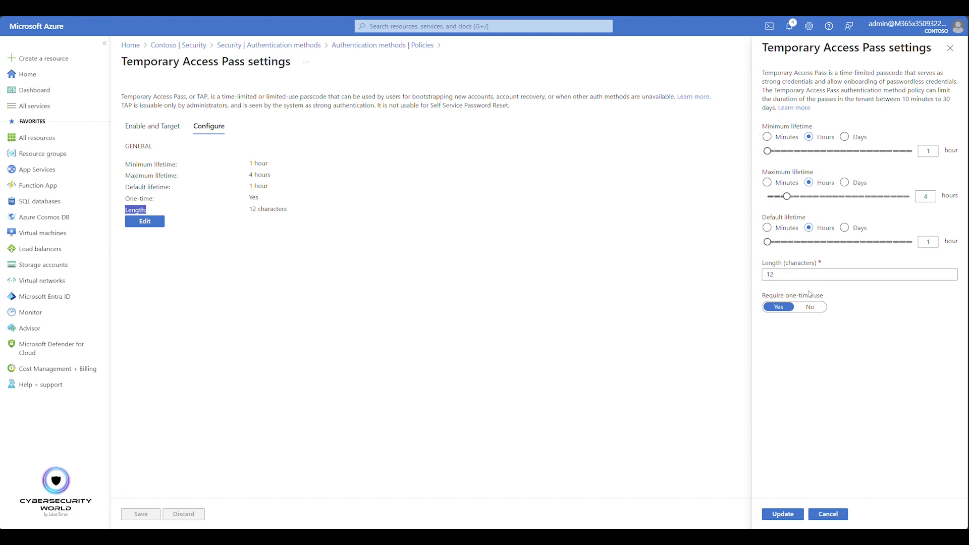
pyautogui.doubleClick(778, 273)
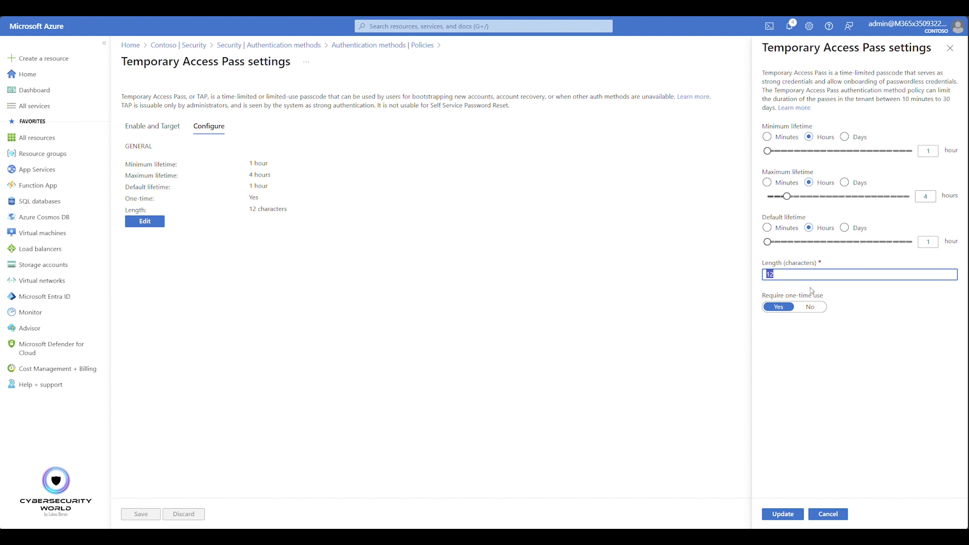
pyautogui.click(824, 390)
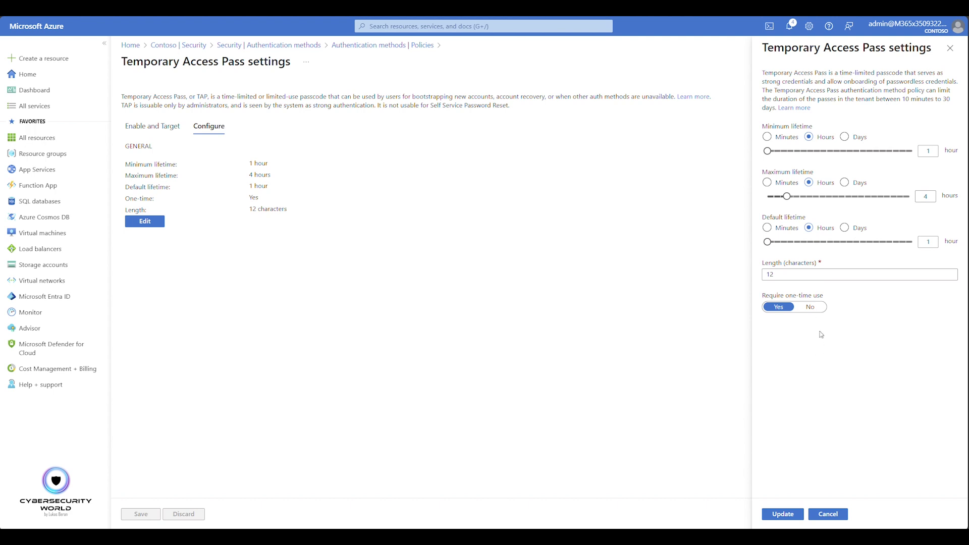
pyautogui.click(815, 310)
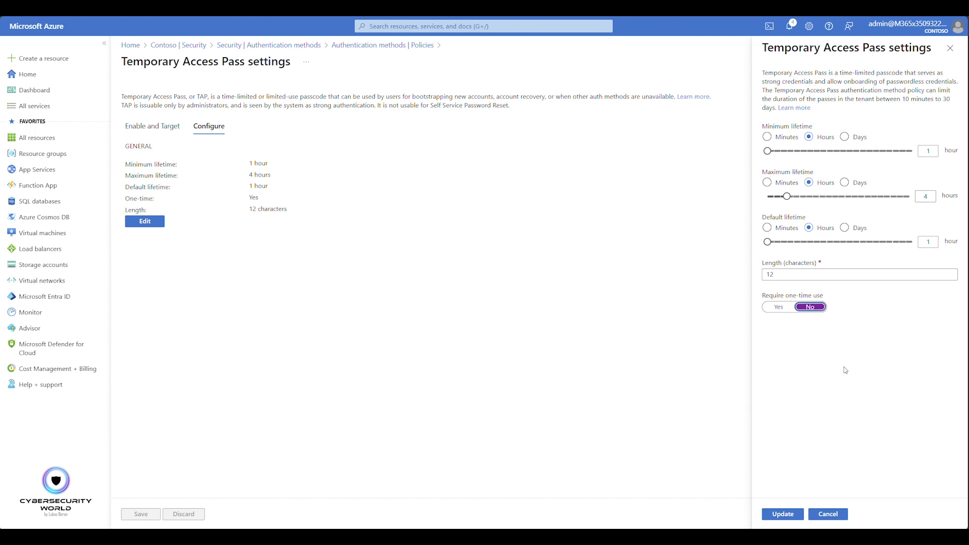
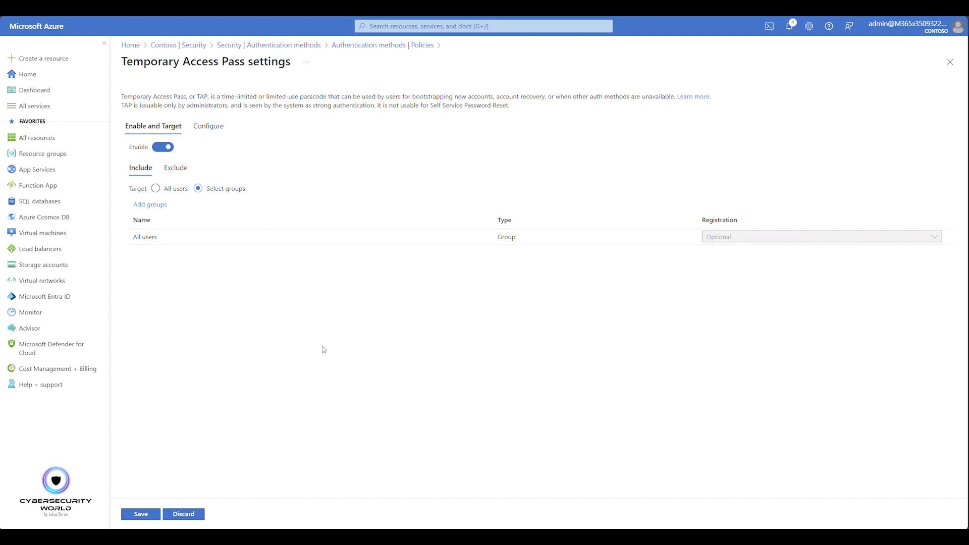
# - Examine the included and excluded target options of the Temporary Access Pass policy
pyautogui.click(155, 188)
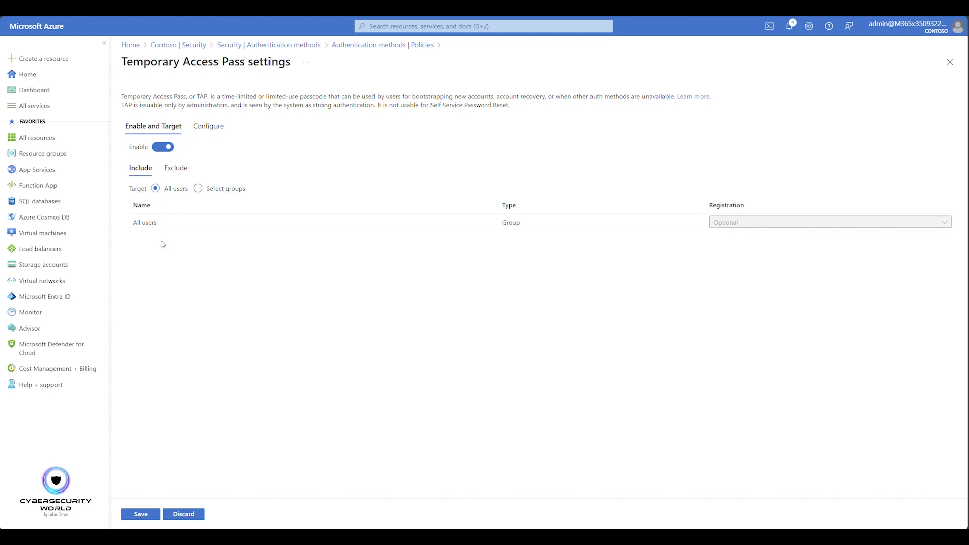
pyautogui.click(198, 188)
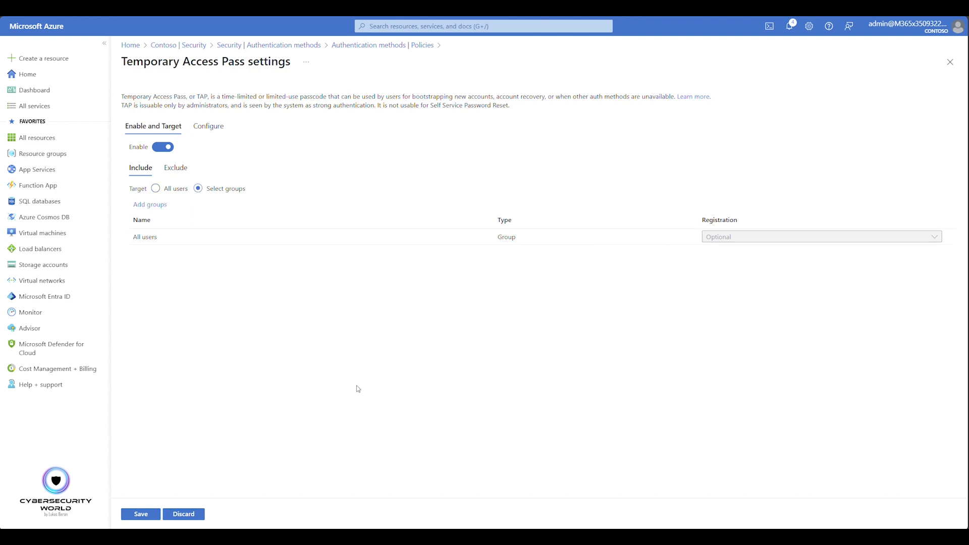
pyautogui.click(155, 188)
pyautogui.click(166, 169)
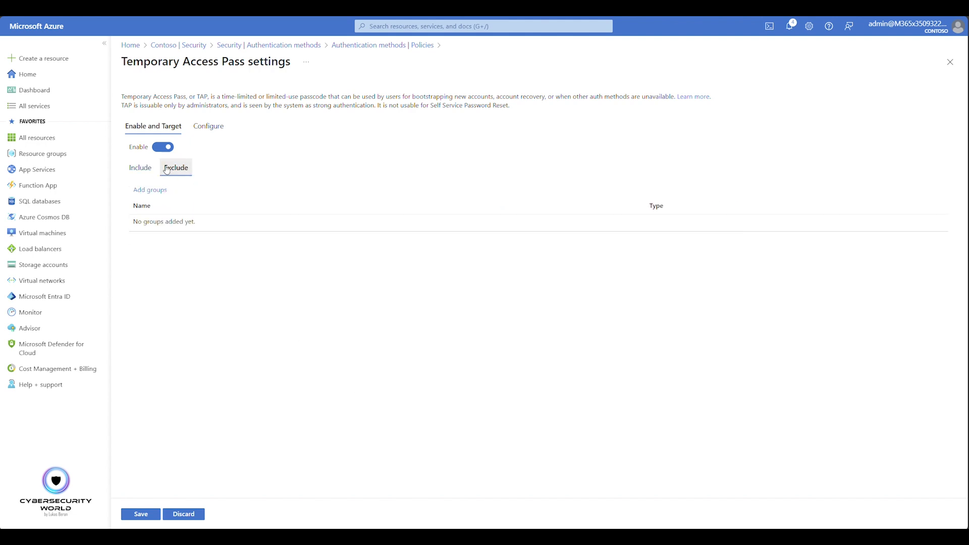
pyautogui.click(147, 170)
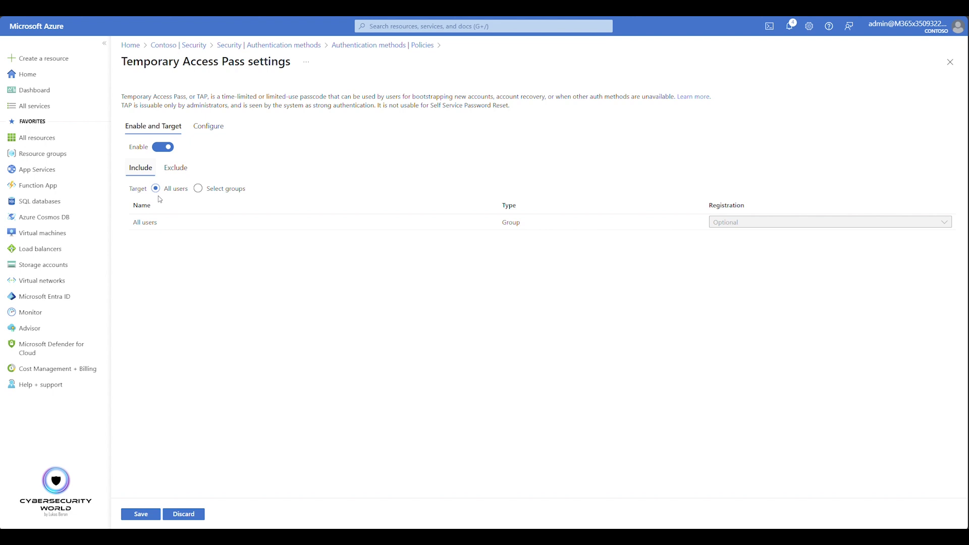
pyautogui.click(175, 166)
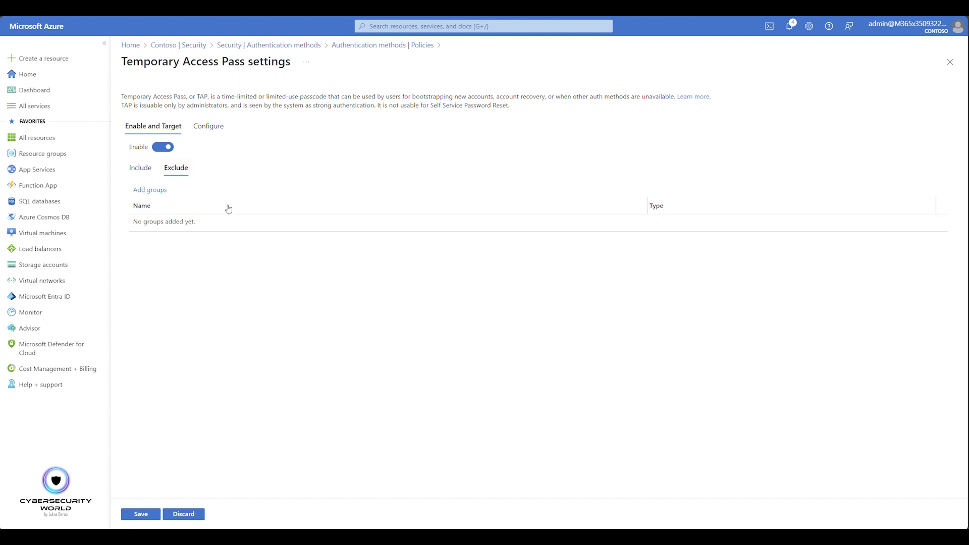
pyautogui.click(146, 169)
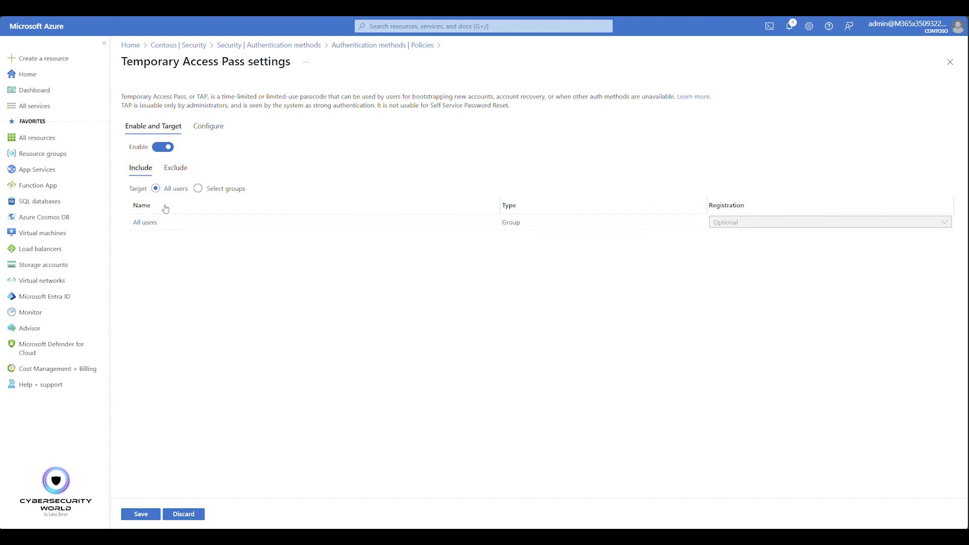
pyautogui.click(176, 168)
pyautogui.click(149, 168)
# - Try targeting the Temporary Access Pass policy at the All Employees group and discard the unsaved changes
pyautogui.click(199, 189)
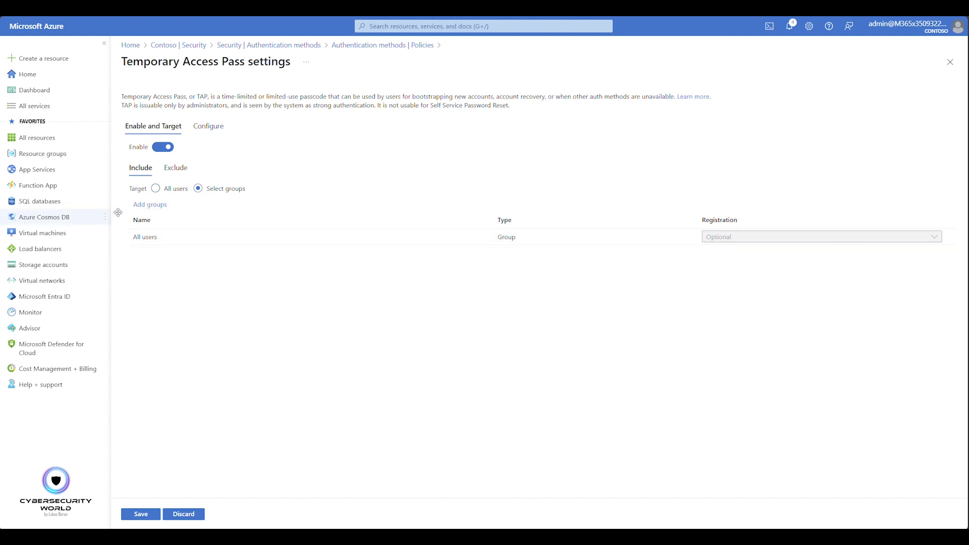
pyautogui.click(150, 205)
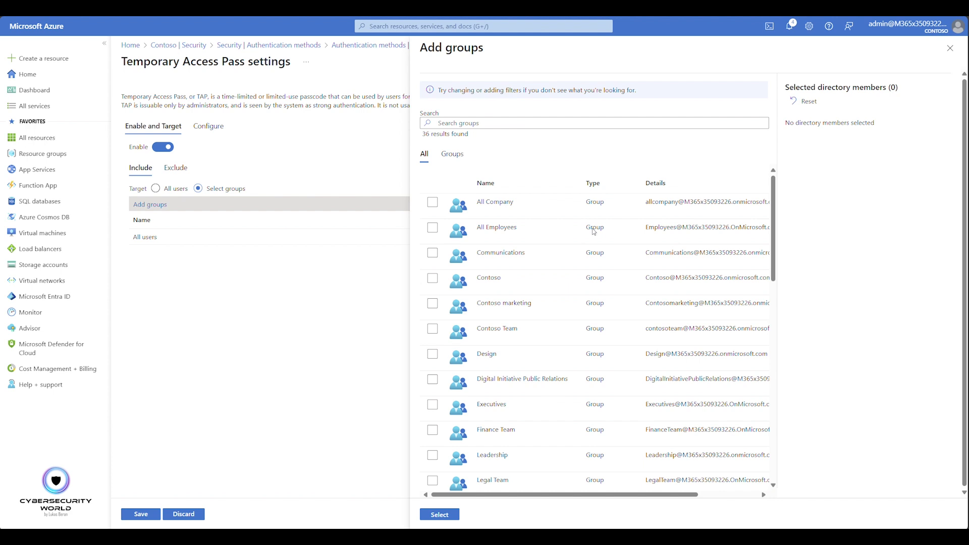
pyautogui.click(575, 234)
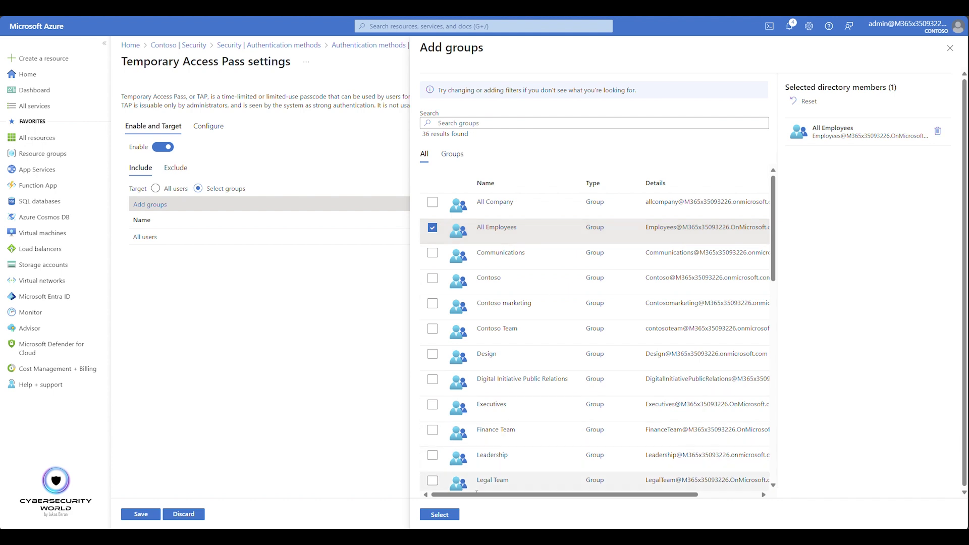
pyautogui.click(443, 519)
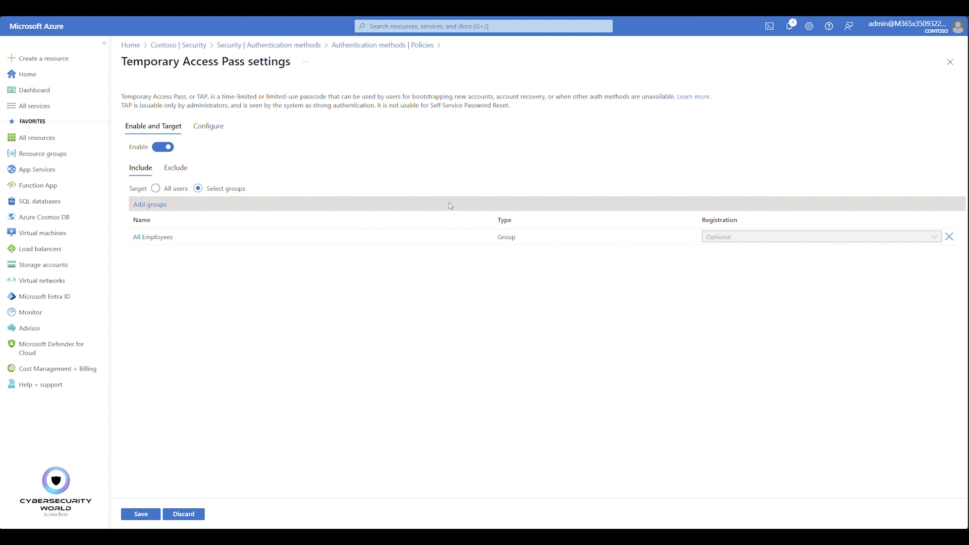
pyautogui.click(174, 513)
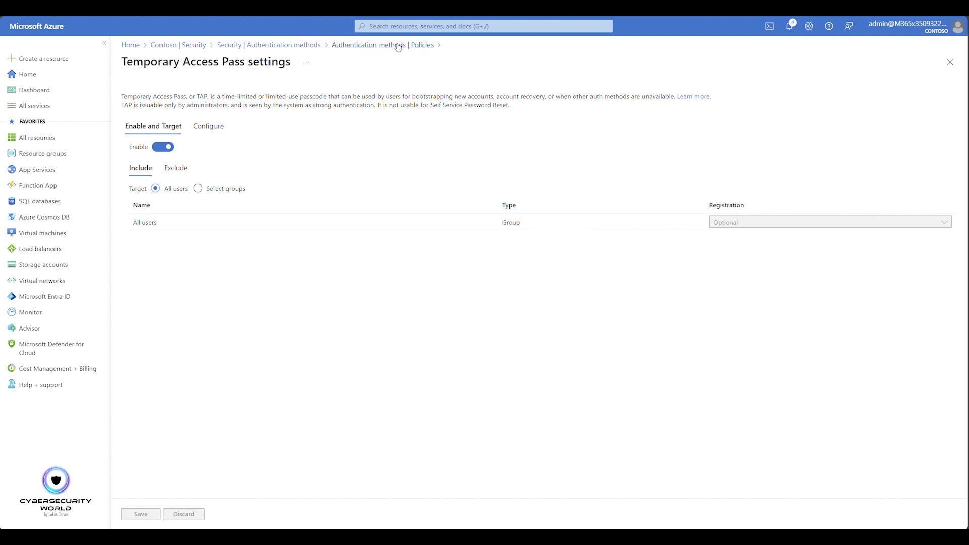
# - Open the authentication strengths and view the details of Passwordless MFA and Phishing-resistant MFA
pyautogui.click(361, 44)
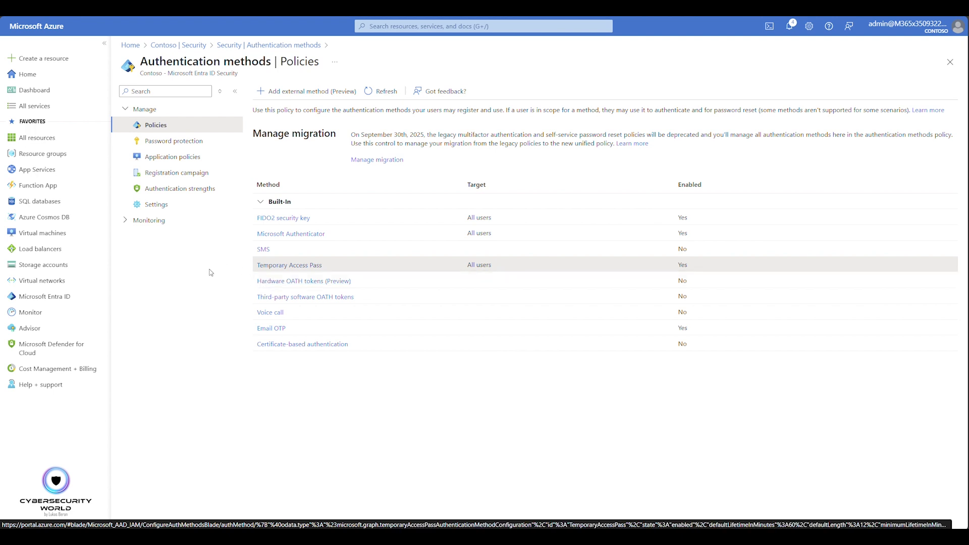
pyautogui.click(186, 190)
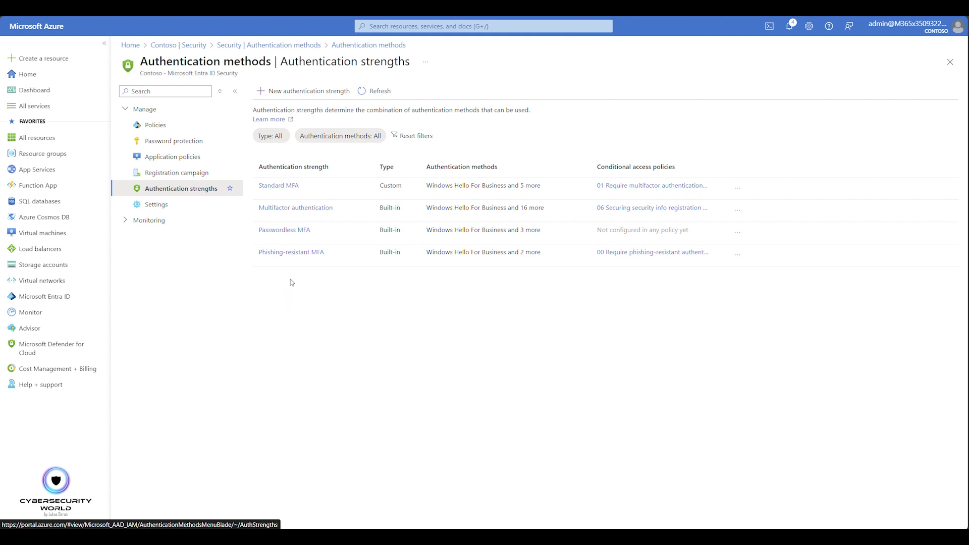
pyautogui.click(294, 233)
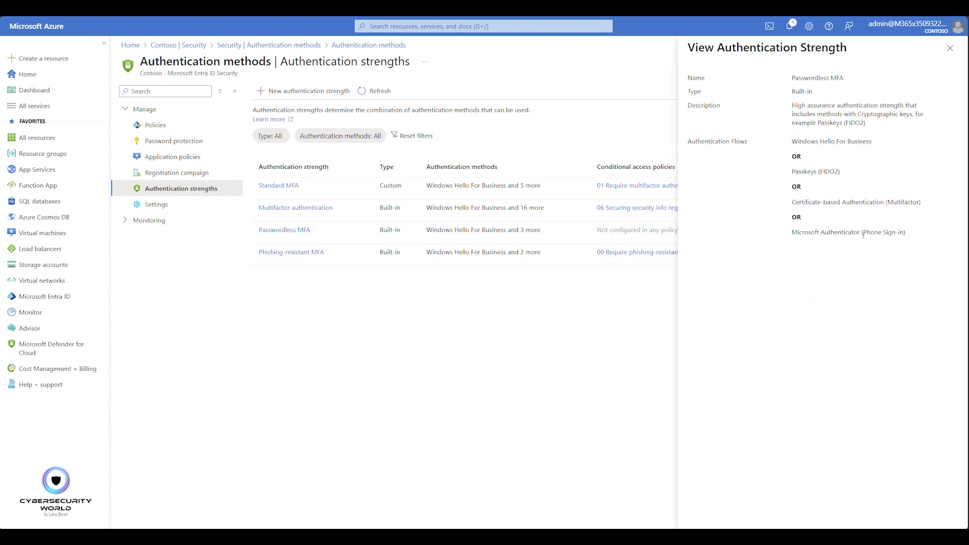
pyautogui.click(949, 48)
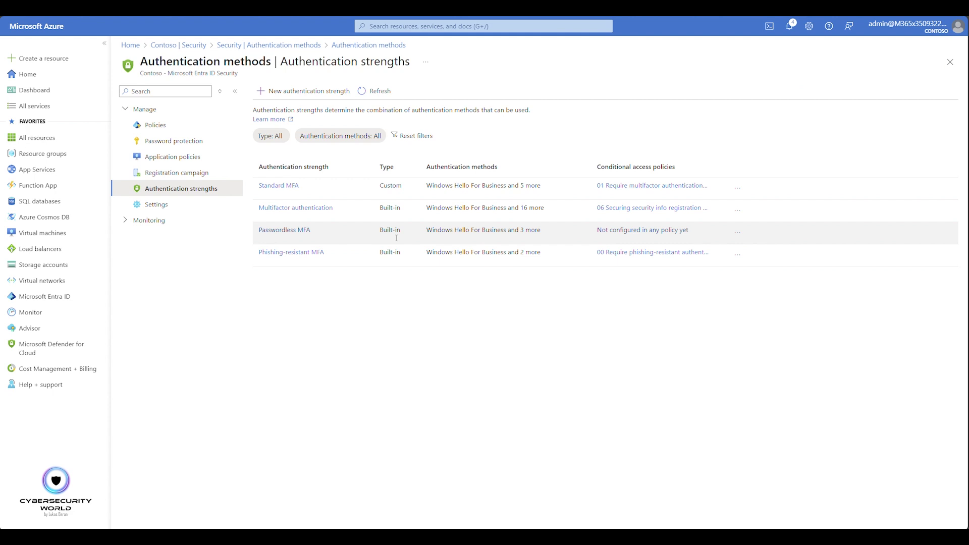
pyautogui.click(305, 252)
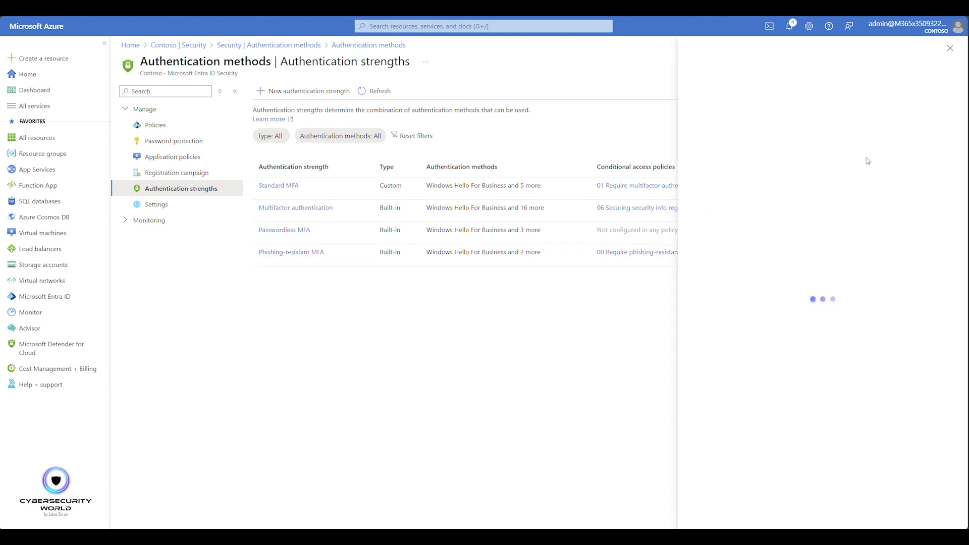
pyautogui.click(950, 48)
# - Examine the Temporary Access Pass flows in the built-in Multifactor authentication strength
pyautogui.click(267, 209)
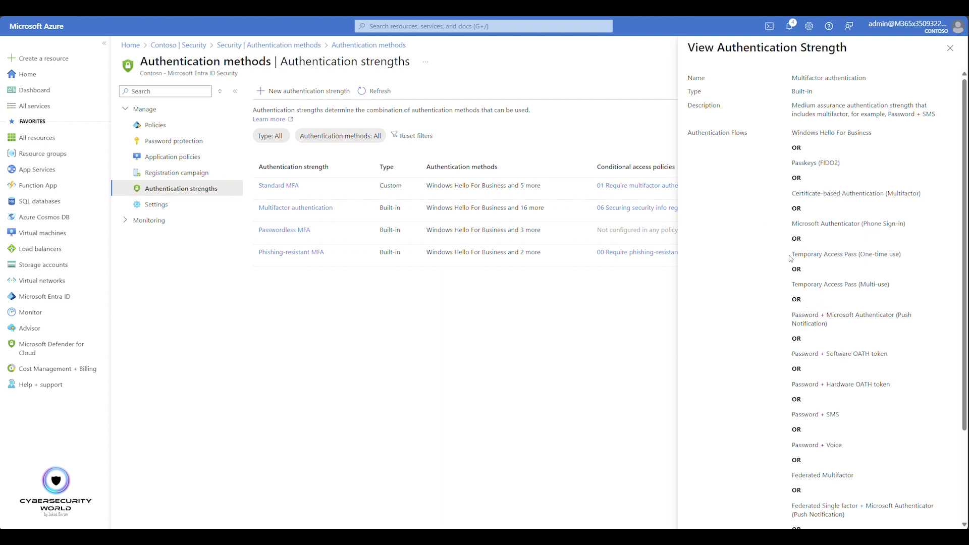
pyautogui.moveTo(791, 258); pyautogui.dragTo(901, 256)
pyautogui.moveTo(794, 284); pyautogui.dragTo(915, 269)
pyautogui.click(950, 48)
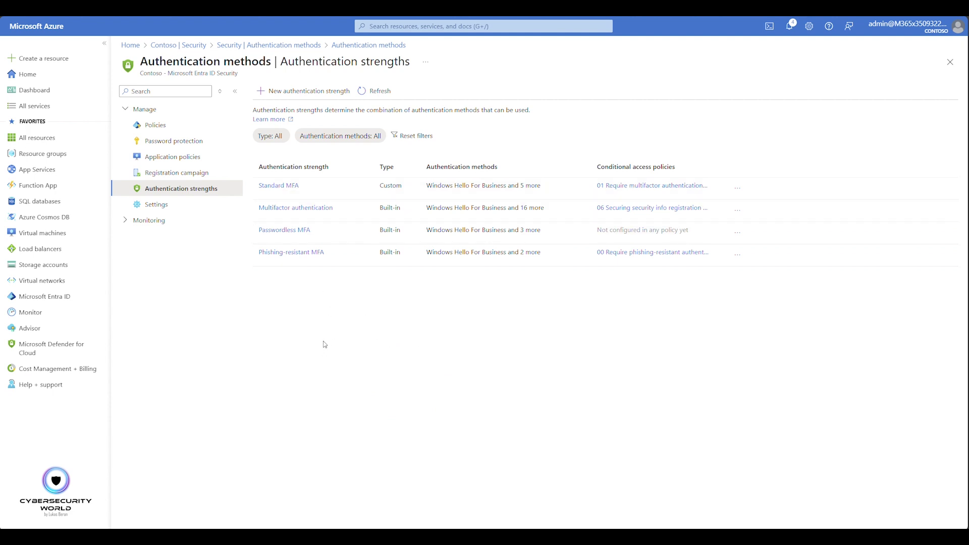
# - Review the authentication flows allowed by the custom Standard MFA strength
pyautogui.click(289, 188)
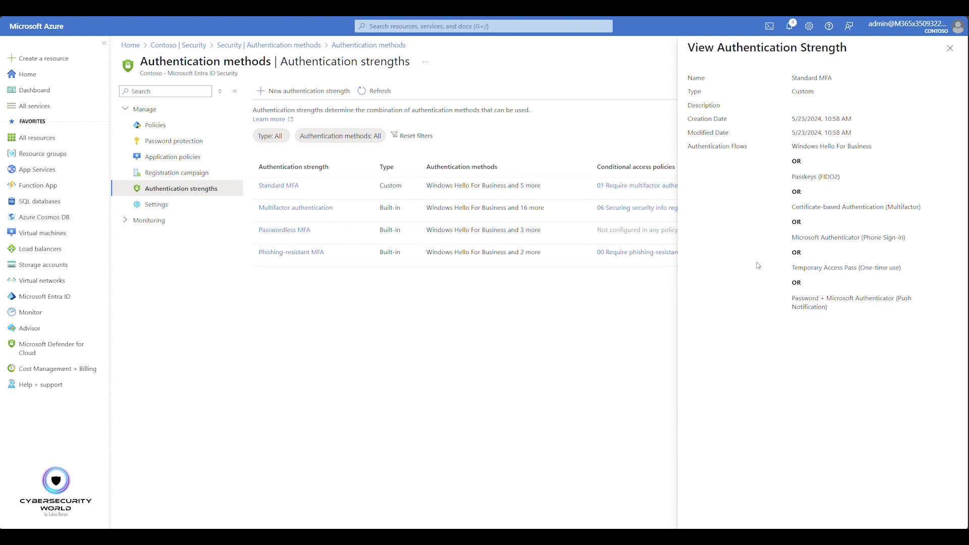
pyautogui.moveTo(783, 157); pyautogui.dragTo(859, 268)
pyautogui.click(950, 51)
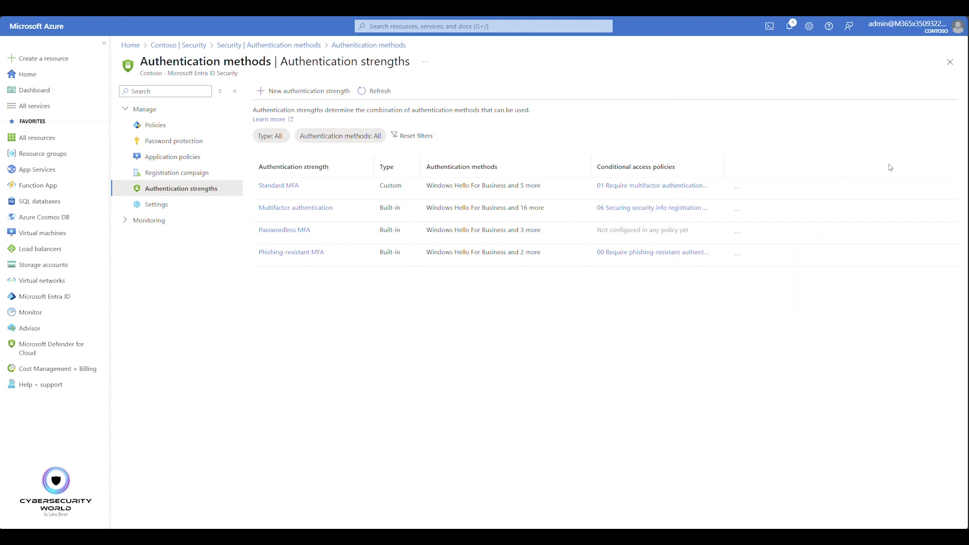
# - Open the custom Standard MFA strength for editing, check its Temporary Access Pass combinations, and discard any unsaved edits
pyautogui.click(737, 188)
pyautogui.click(742, 206)
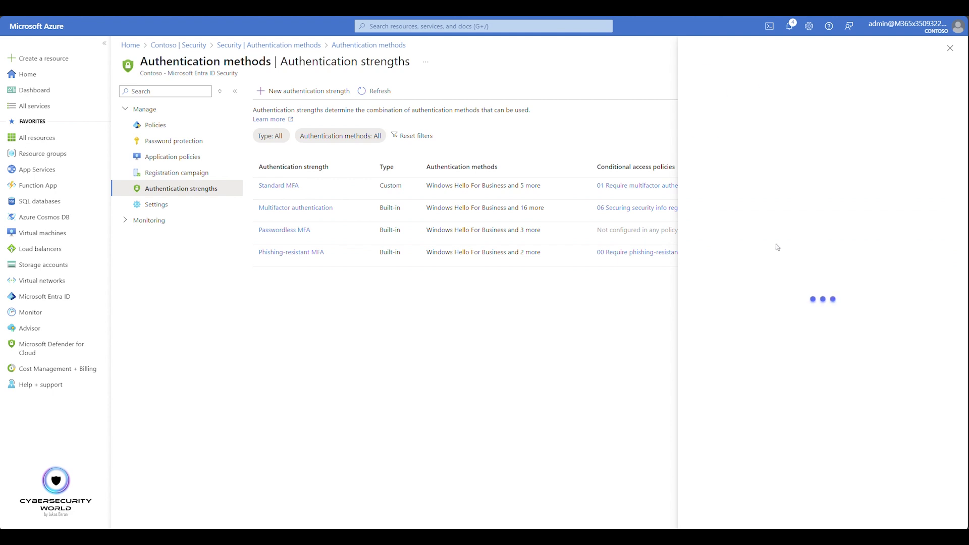
pyautogui.scroll(-1, 771, 268)
pyautogui.click(762, 326)
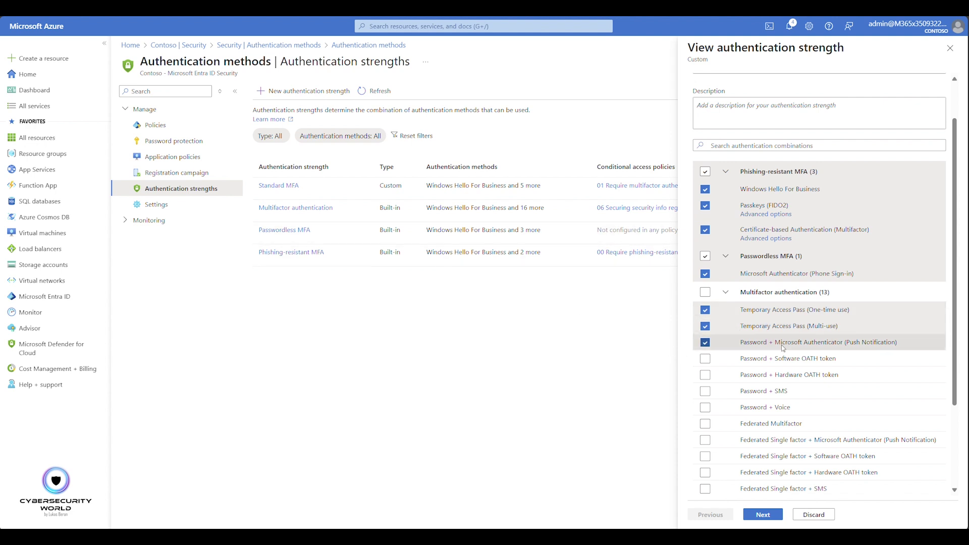
pyautogui.click(948, 48)
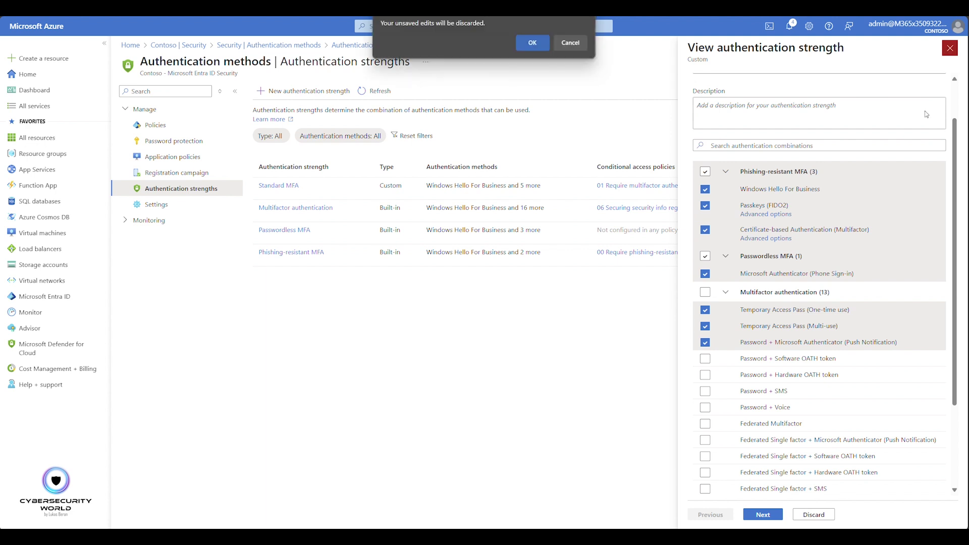
pyautogui.click(530, 42)
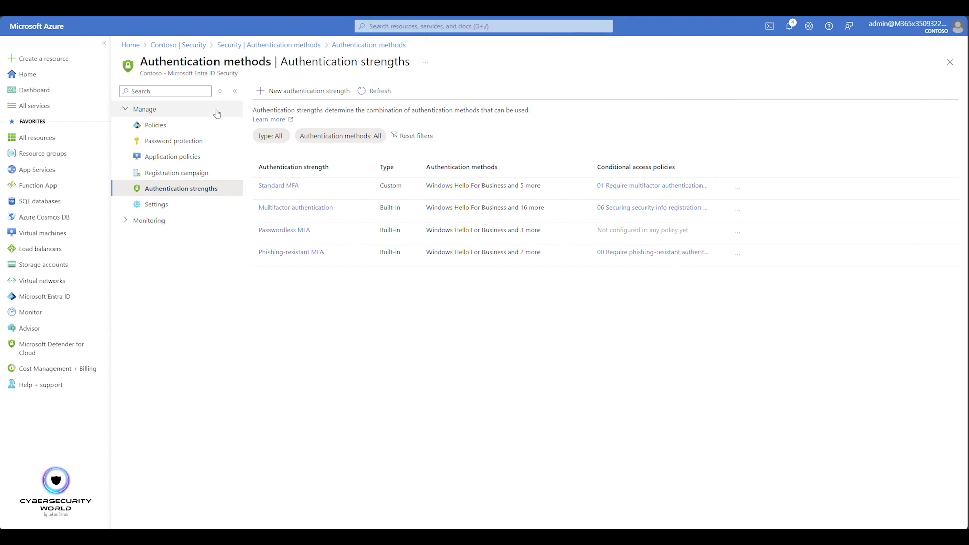
# - Return to the Contoso directory and open the authentication methods of the first user in the user list
pyautogui.click(178, 46)
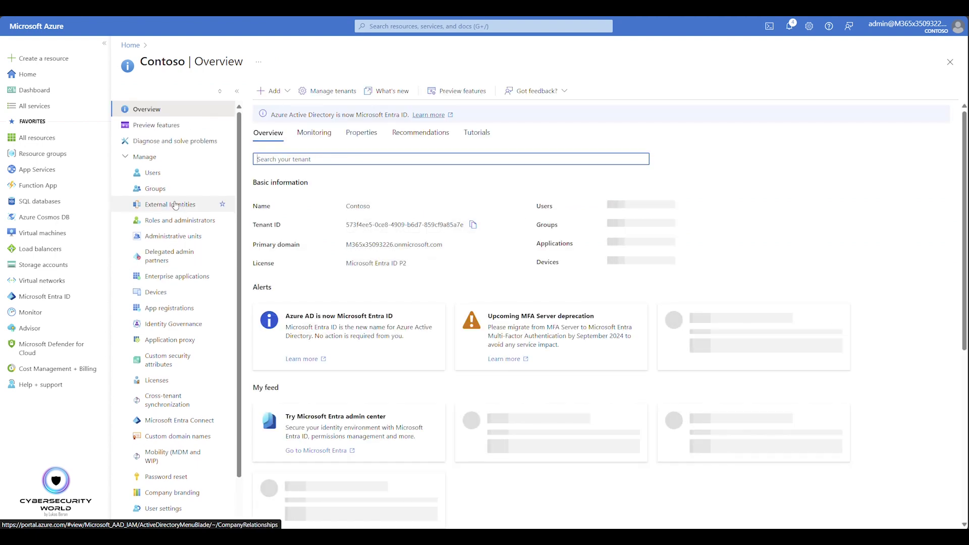
pyautogui.click(152, 172)
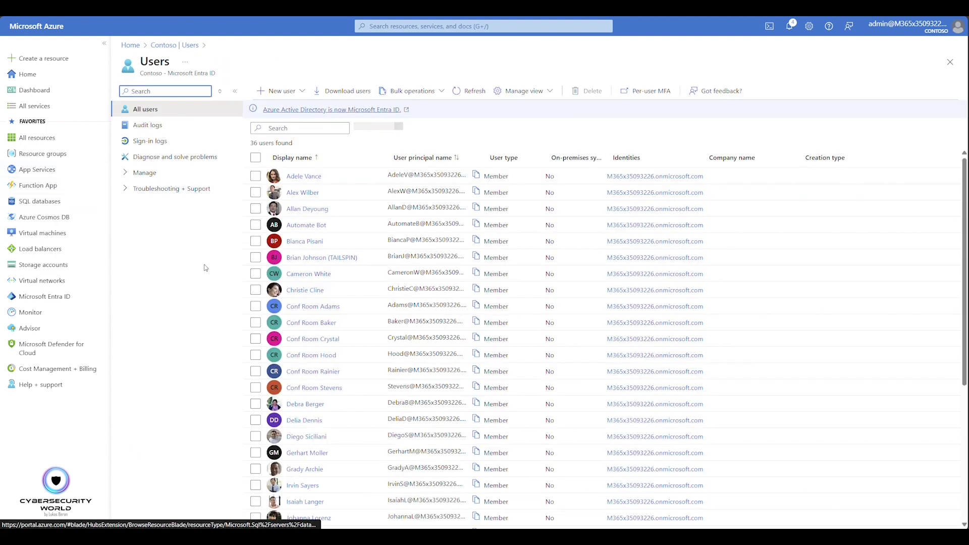
pyautogui.click(297, 176)
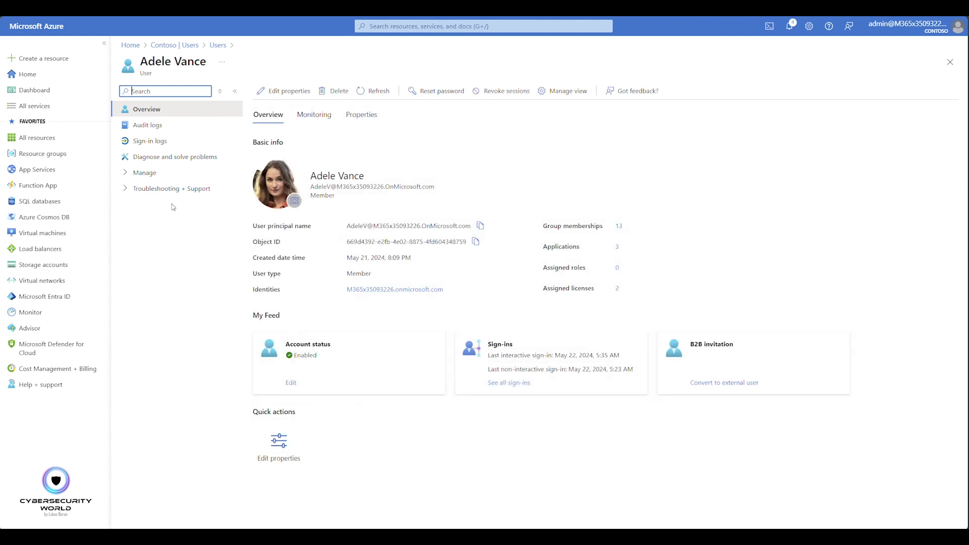
pyautogui.click(147, 173)
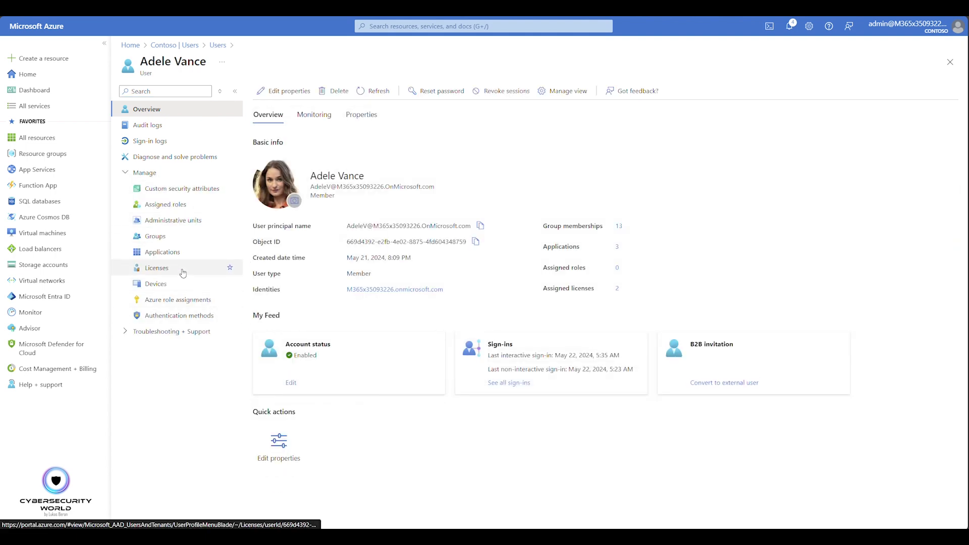
pyautogui.click(174, 315)
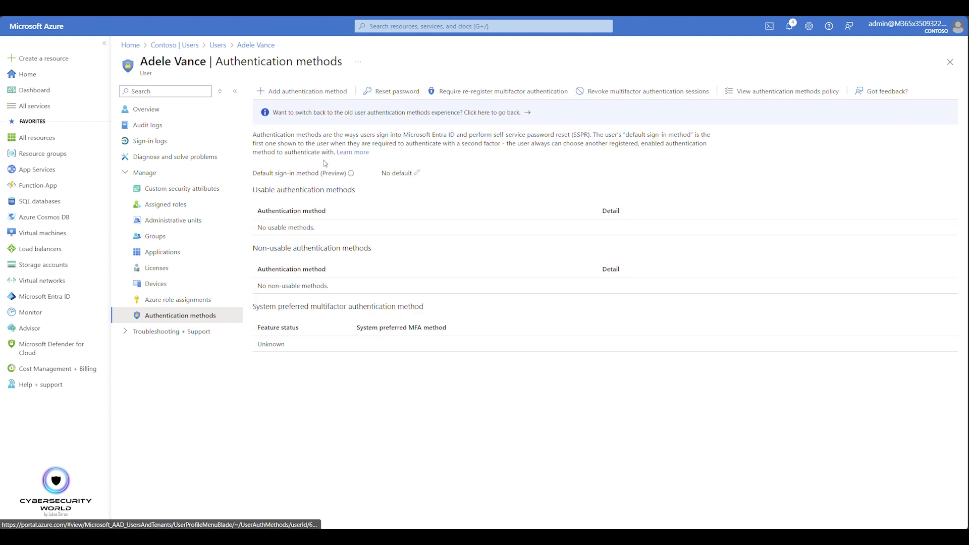
# - Start adding an authentication method for the user and choose Temporary Access Pass as the method
pyautogui.click(283, 93)
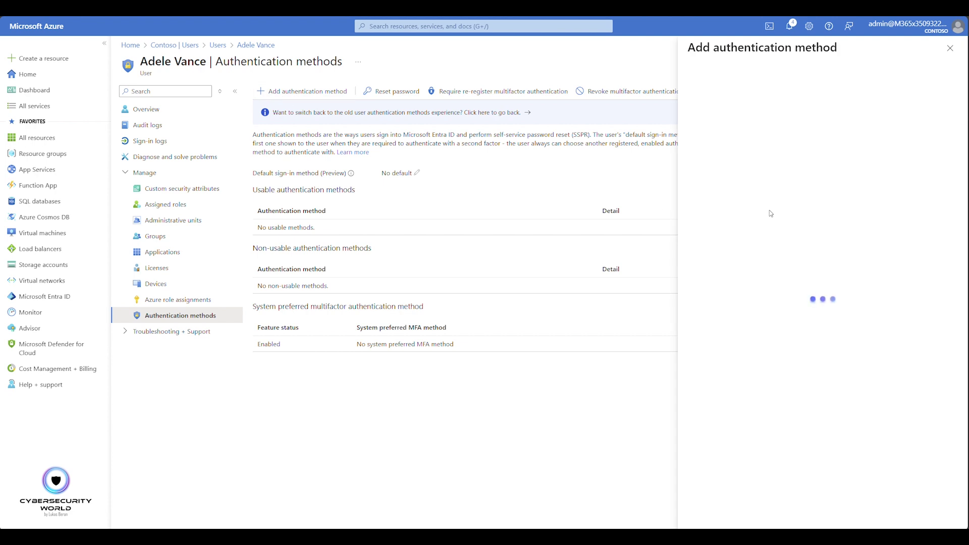
pyautogui.click(752, 101)
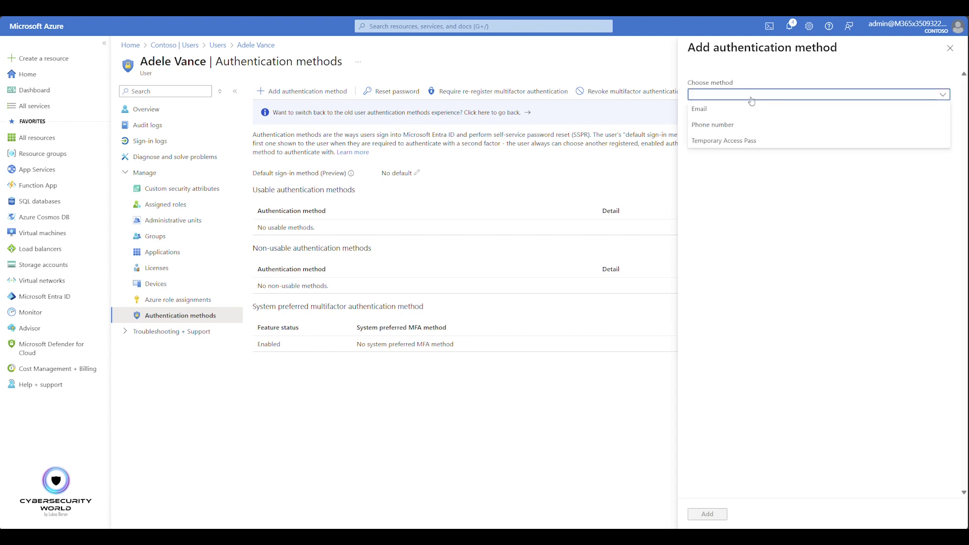
pyautogui.click(740, 141)
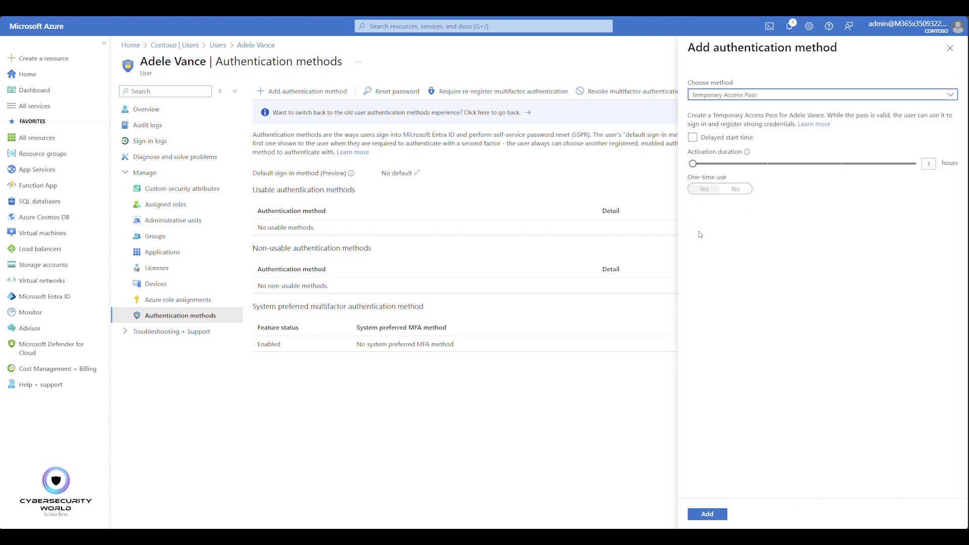
# - Enable a delayed start time for the pass and set the start date to 06/20/2024
pyautogui.click(692, 137)
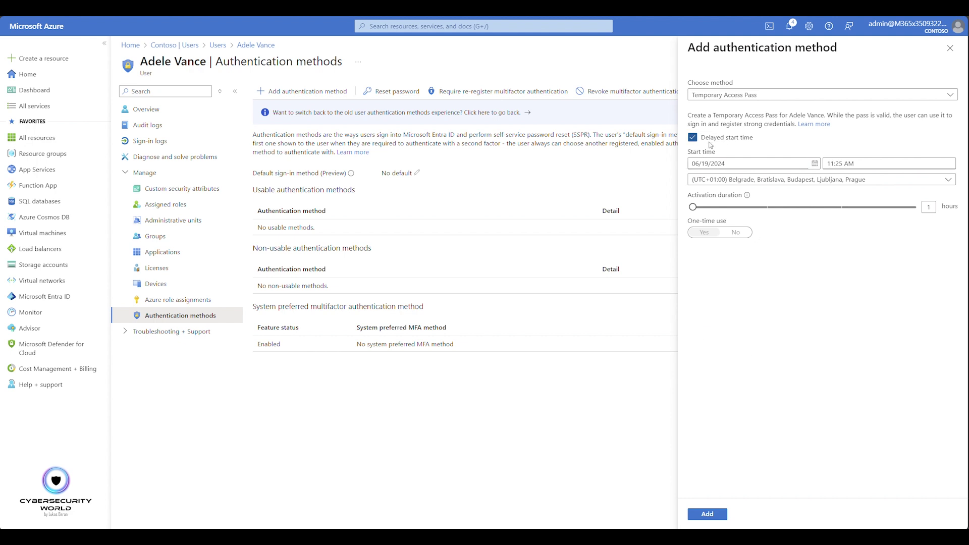
pyautogui.click(814, 163)
pyautogui.click(769, 225)
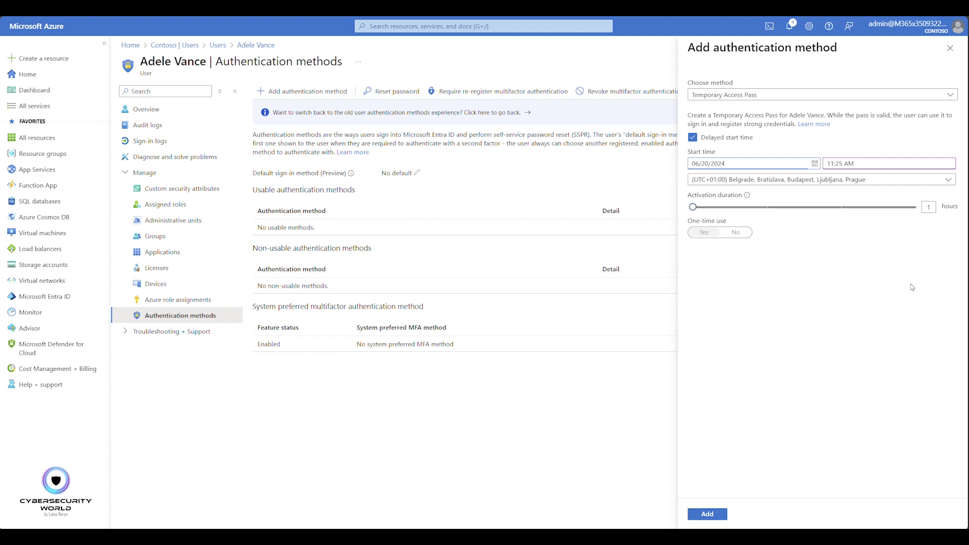
# - Create the Temporary Access Pass with an activation duration of 4 hours and no delayed start
pyautogui.moveTo(693, 208); pyautogui.dragTo(915, 208)
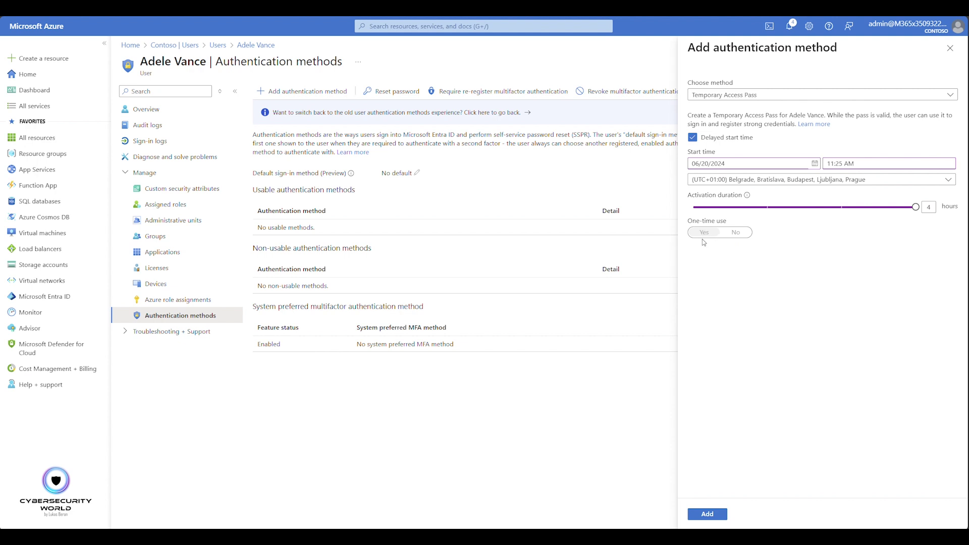
pyautogui.doubleClick(733, 236)
pyautogui.click(746, 288)
pyautogui.click(692, 137)
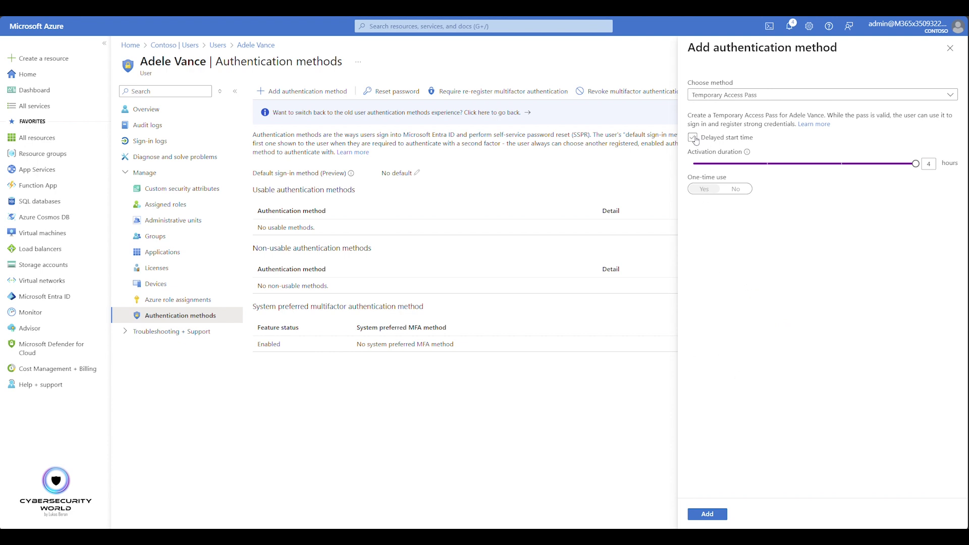
pyautogui.click(720, 515)
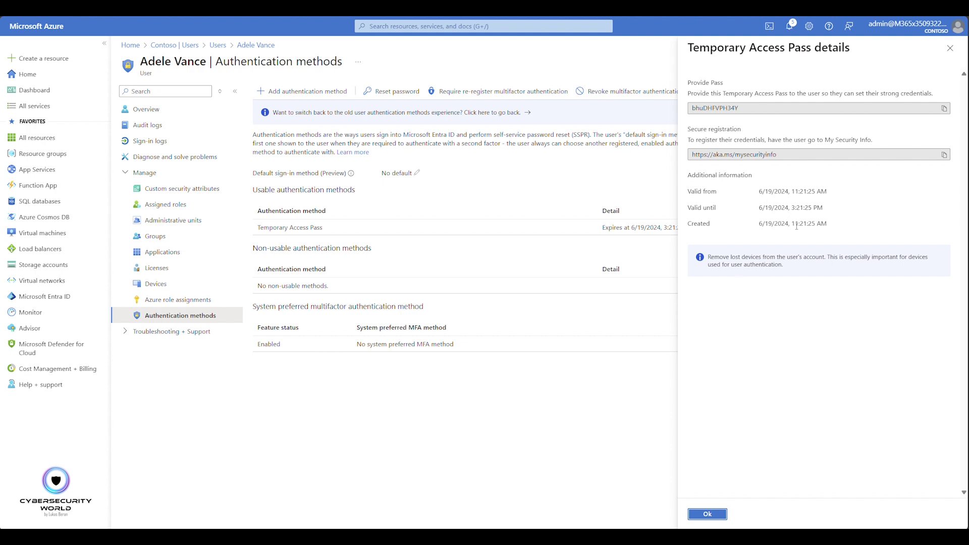
# - Switch to the private browser window and submit the user's principal name on the Microsoft sign-in page
pyautogui.moveTo(703, 187); pyautogui.dragTo(754, 175)
pyautogui.click(702, 193)
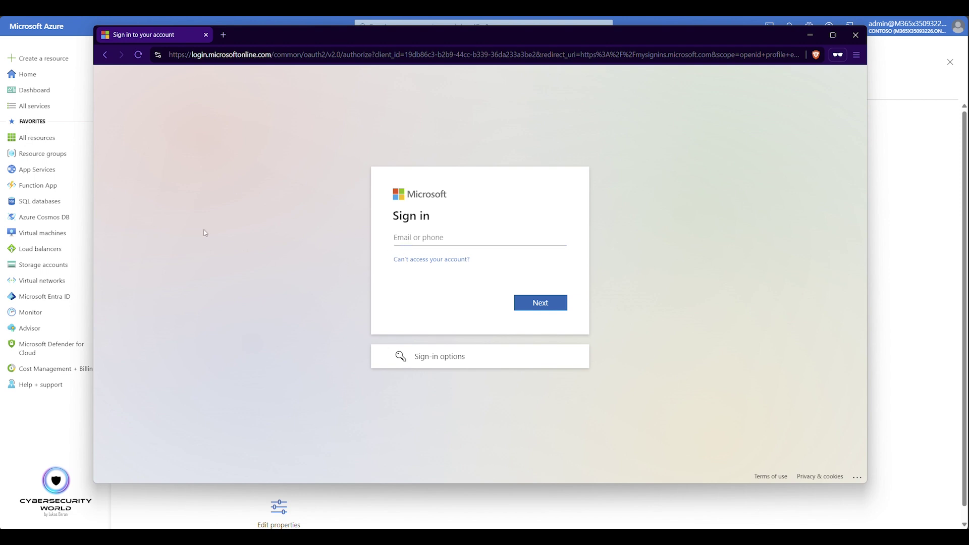
pyautogui.hotkey('ctrl', 'v')
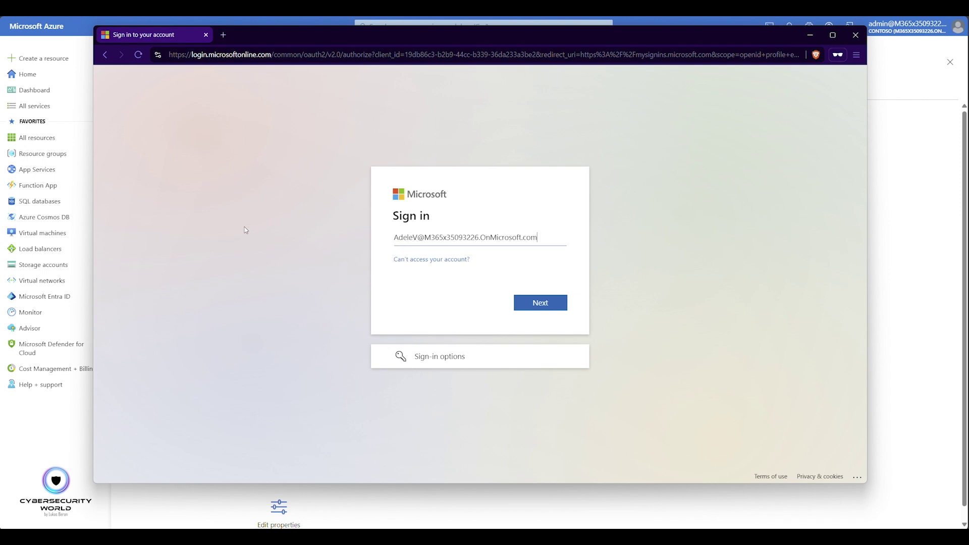
pyautogui.click(537, 308)
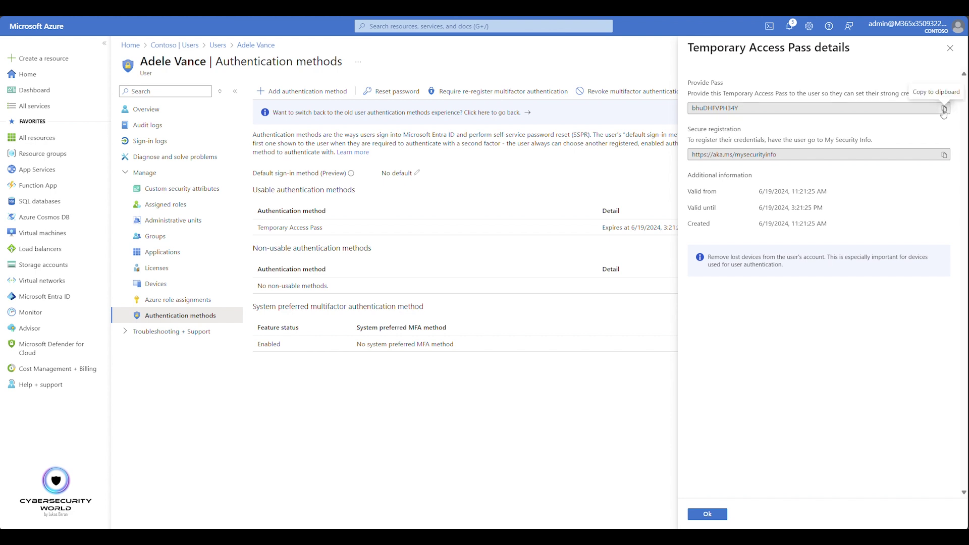
# - Copy the generated Temporary Access Pass from the Azure portal and sign in with it in the private browser window
pyautogui.click(942, 111)
pyautogui.hotkey('alt', 'Tab')
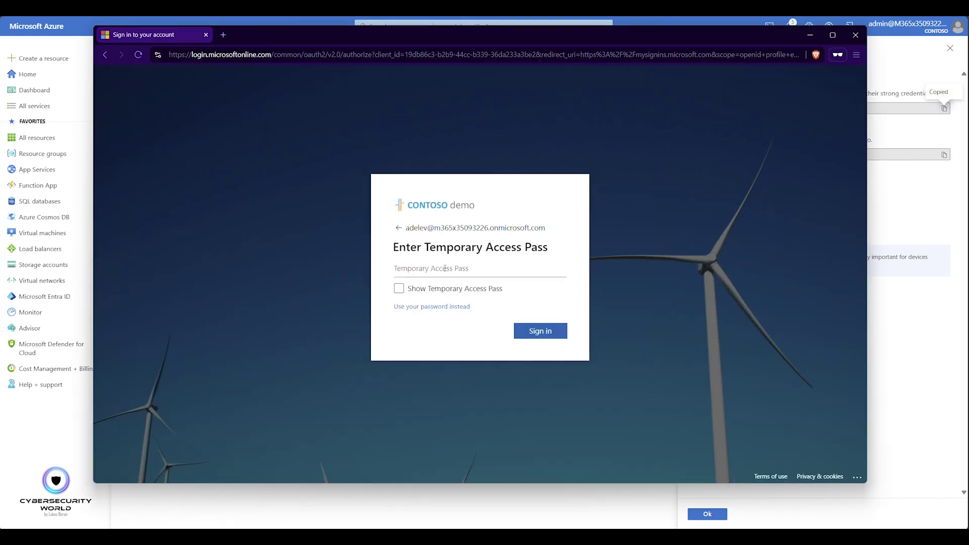
pyautogui.hotkey('ctrl', 'v')
pyautogui.click(540, 330)
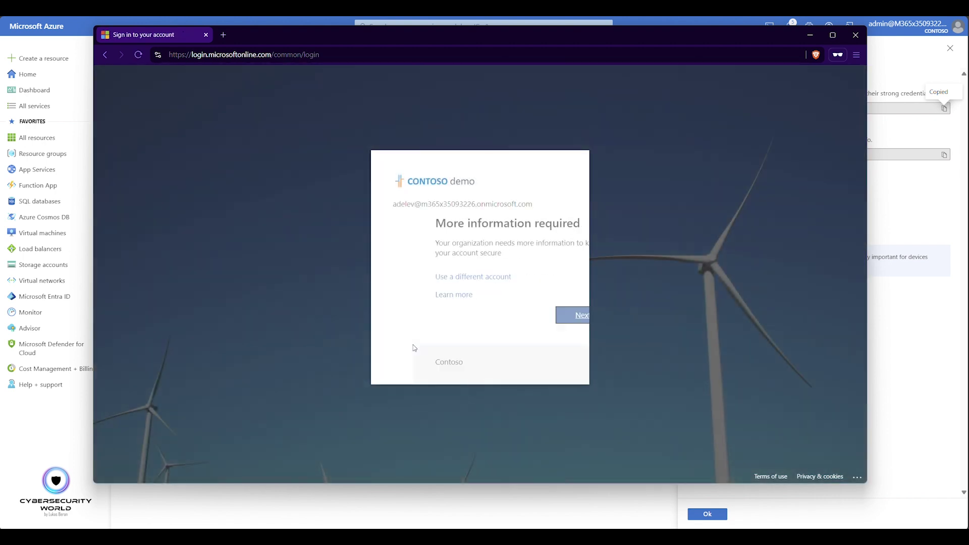